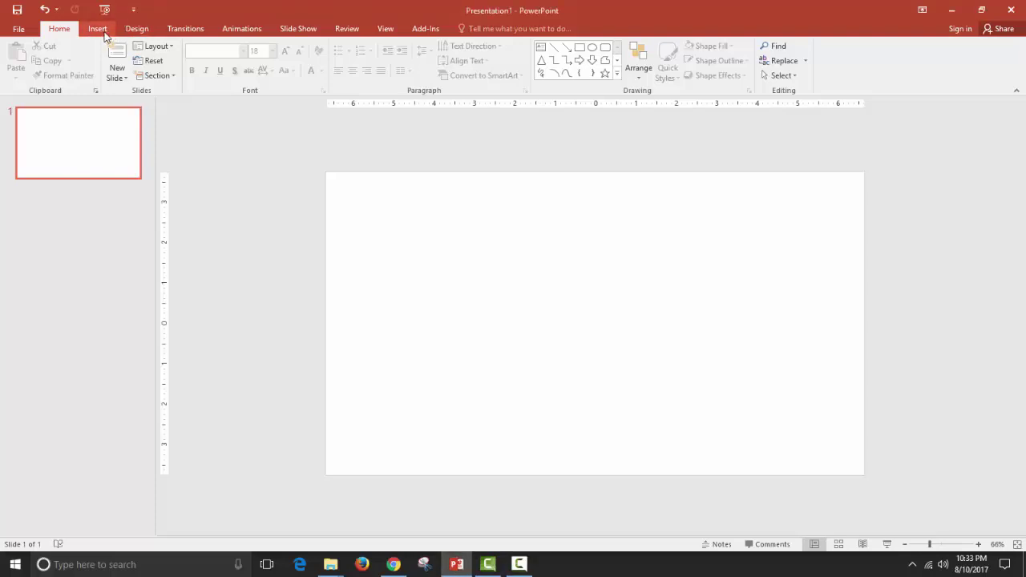
Draw a large text box near the top of the slide and type MILK in it
click(103, 31)
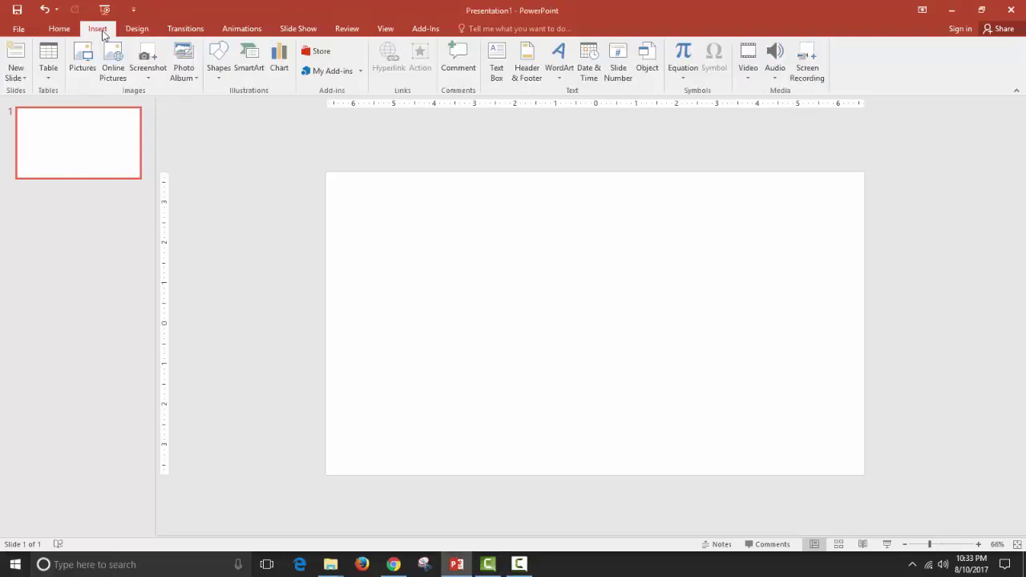
click(491, 61)
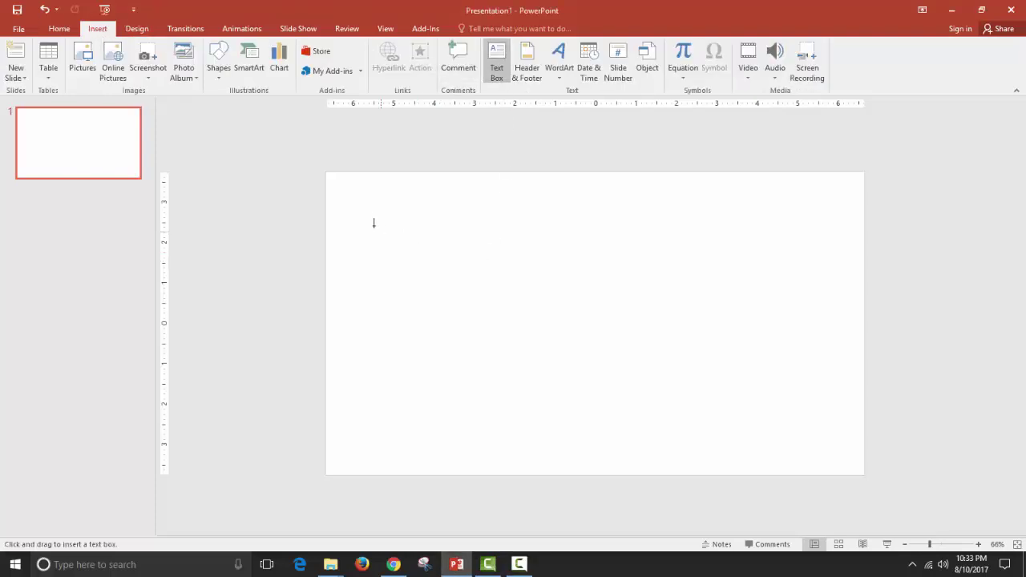
click(941, 545)
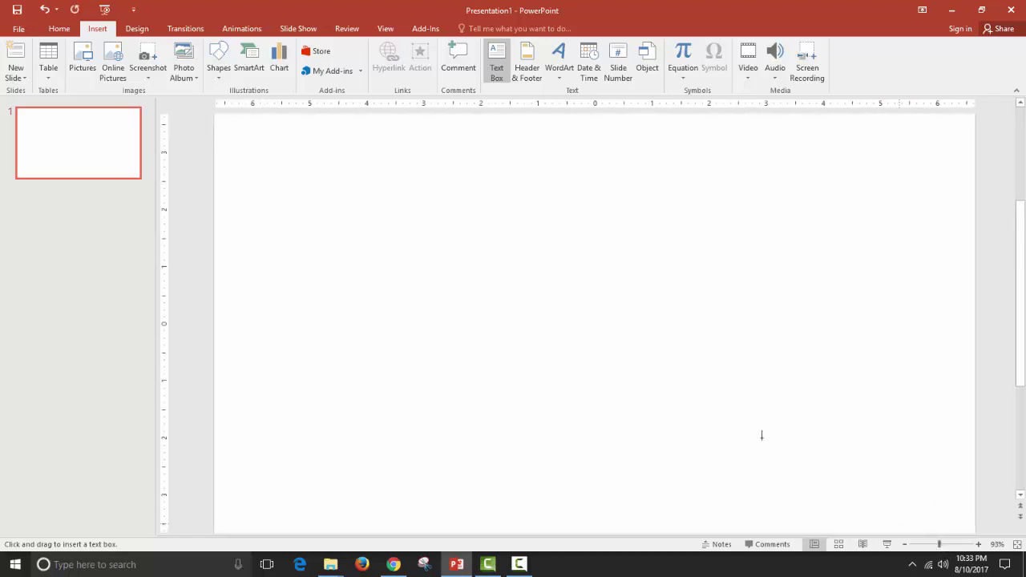
mouse_move(293, 165)
mouse_down()
mouse_move(785, 433)
mouse_move(873, 466)
mouse_up()
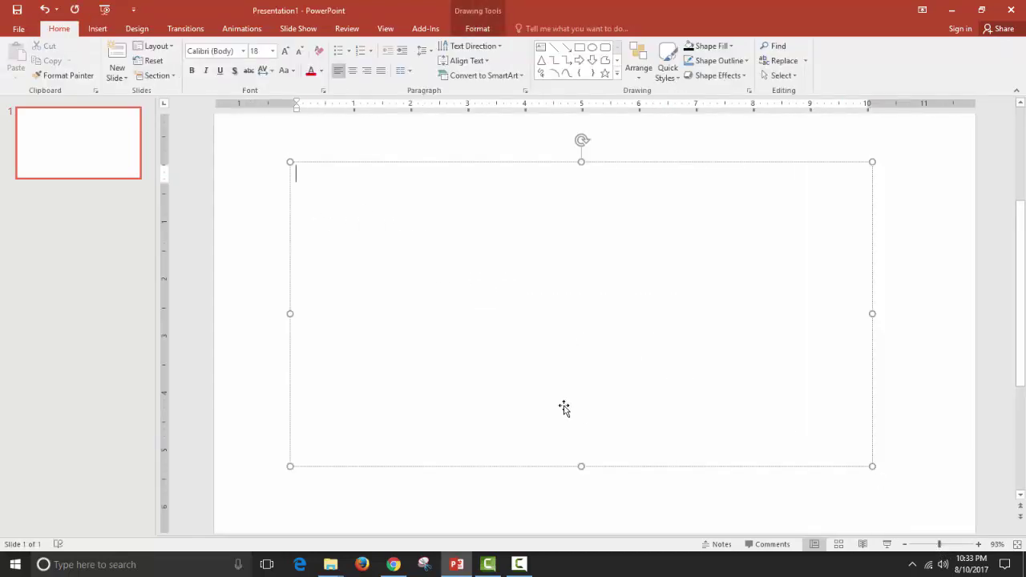
text(MILK)
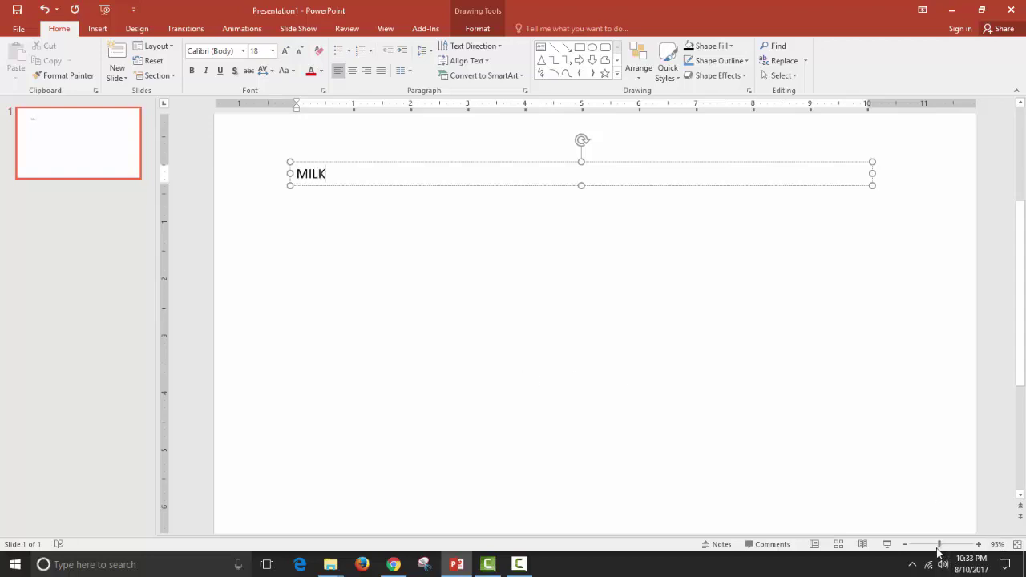
drag(939, 546, 936, 546)
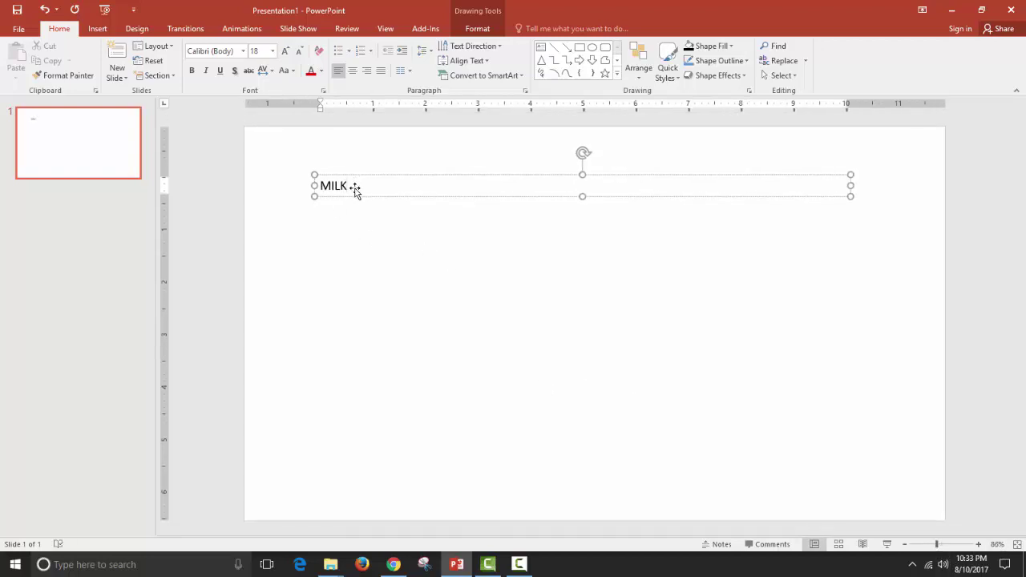
drag(347, 186, 320, 186)
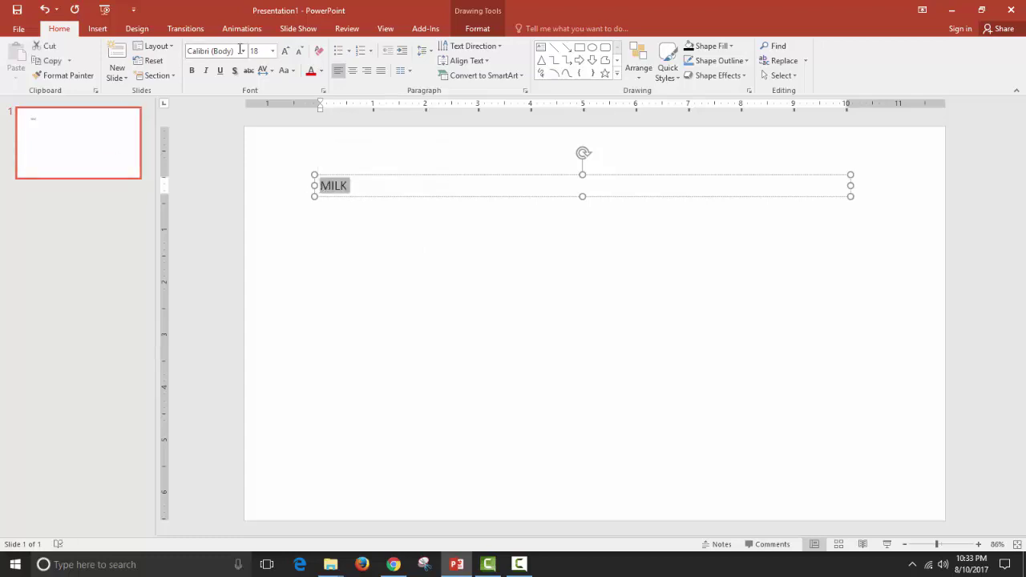
Set MILK to 320 pt Berlin Sans FB Demi and widen its box to one line
click(273, 51)
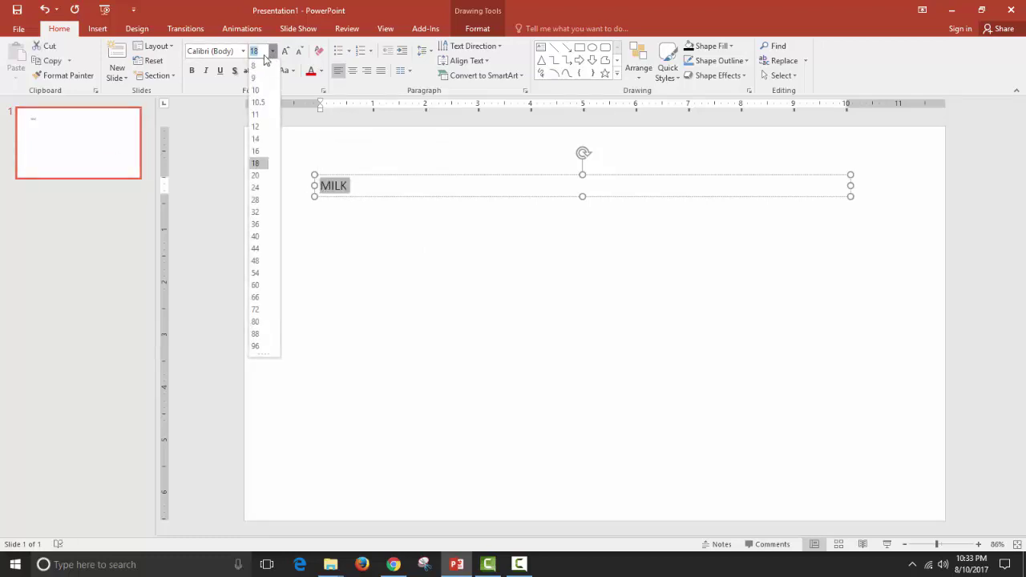
text(3)
text(2)
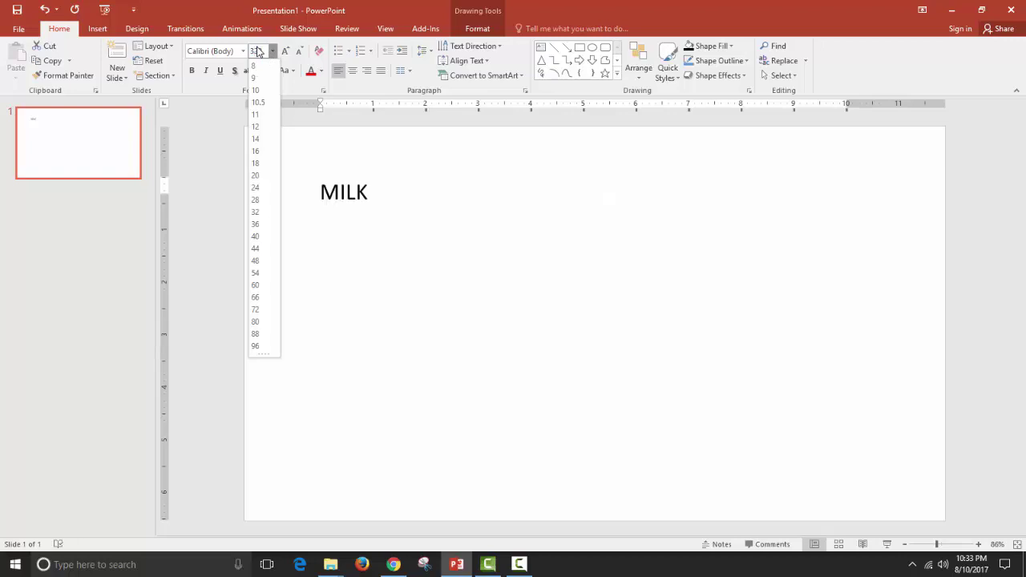
text(0)
key(Return)
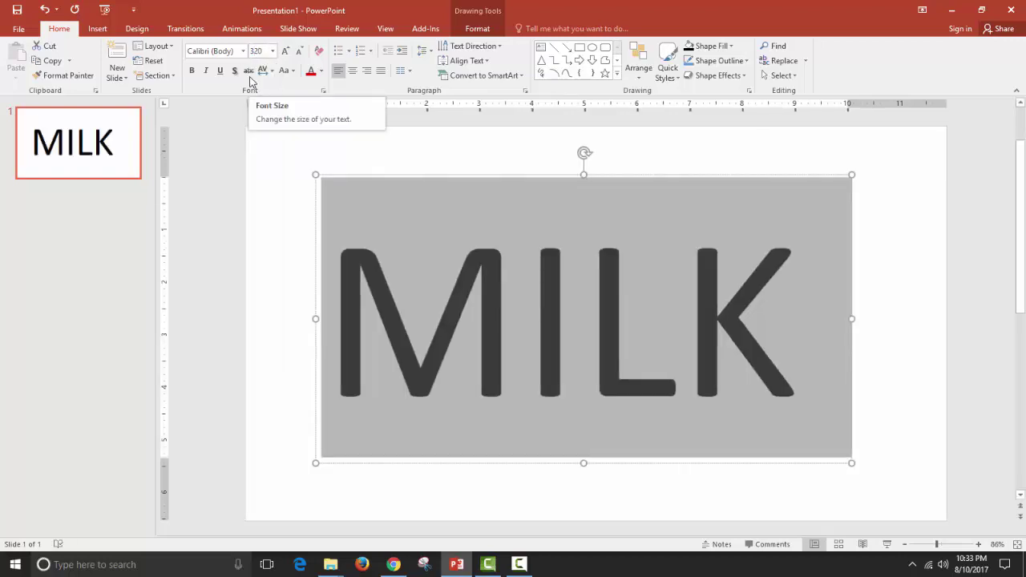
click(242, 51)
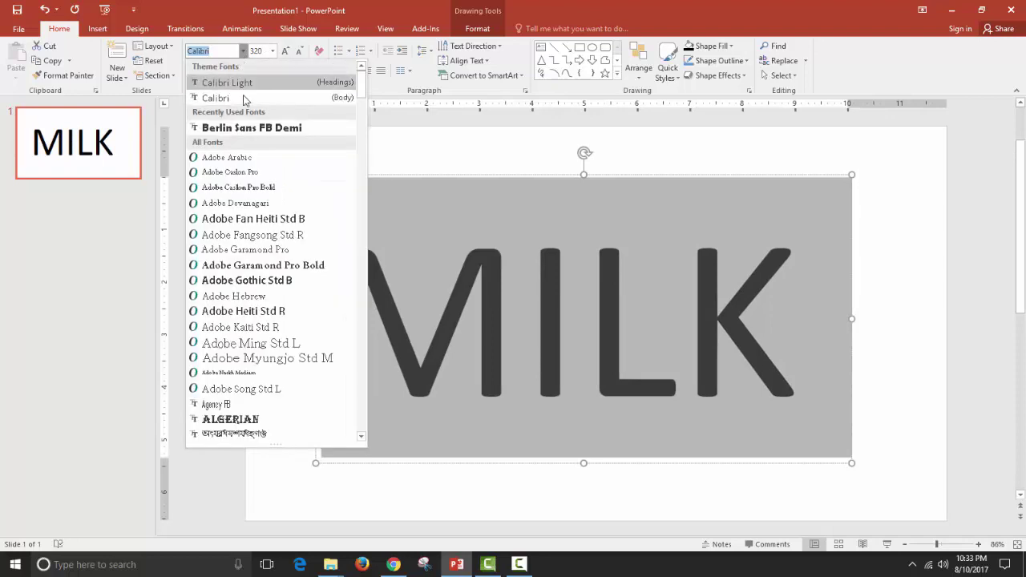
click(254, 130)
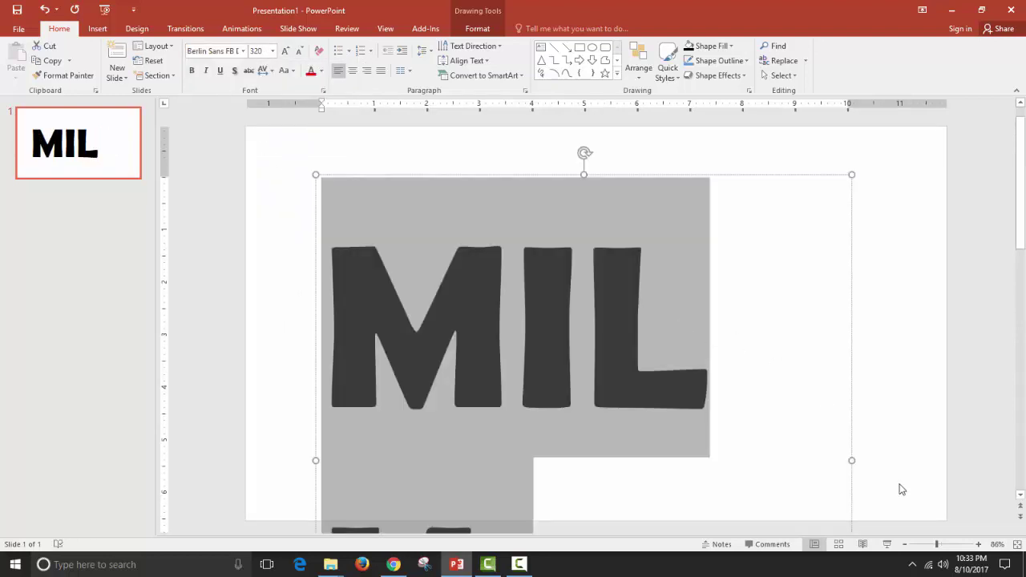
drag(850, 463, 962, 426)
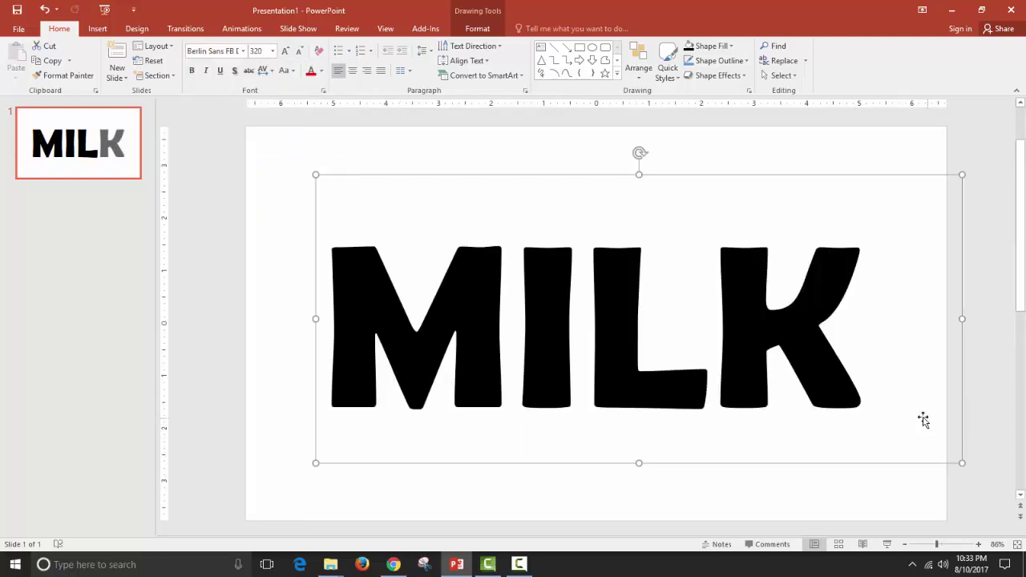
click(986, 368)
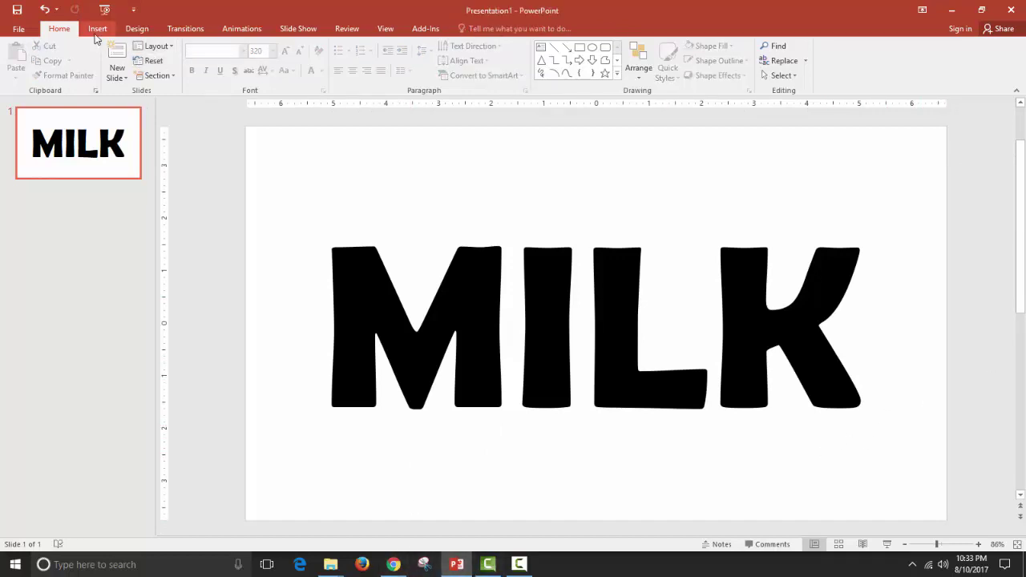
Draw a rectangle fitted to the edges of the whole slide
click(97, 28)
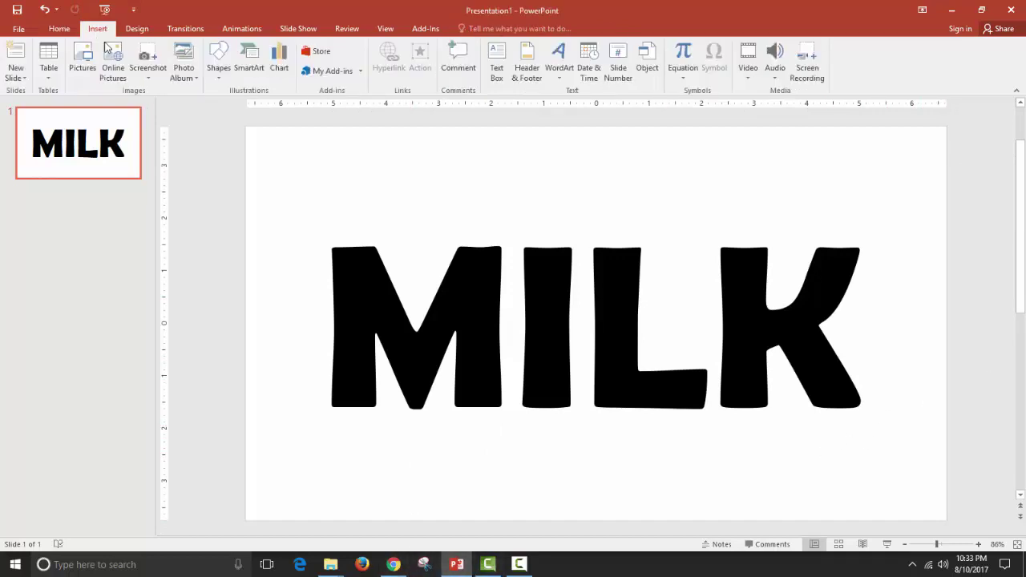
click(219, 84)
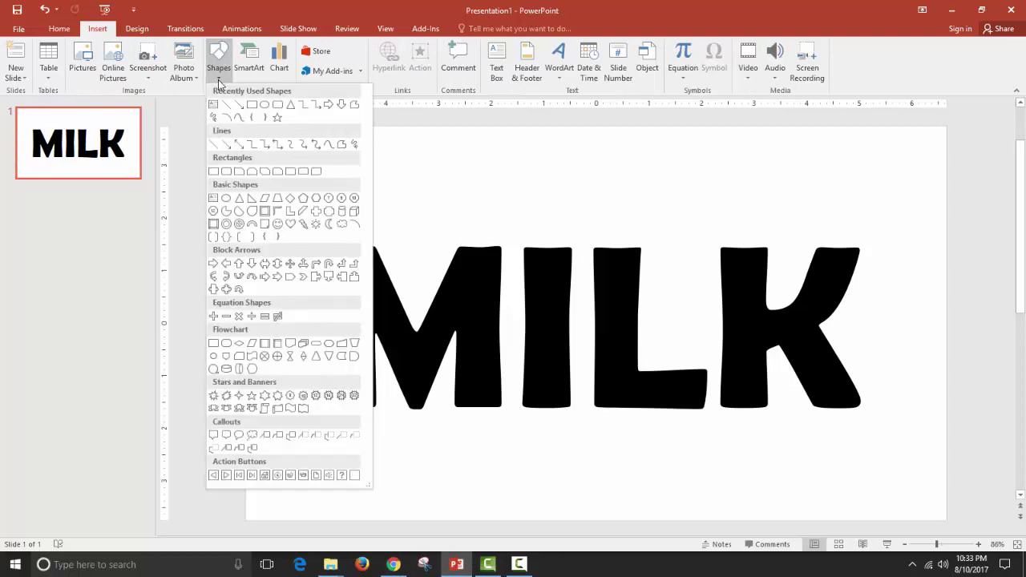
click(251, 106)
drag(245, 126, 927, 522)
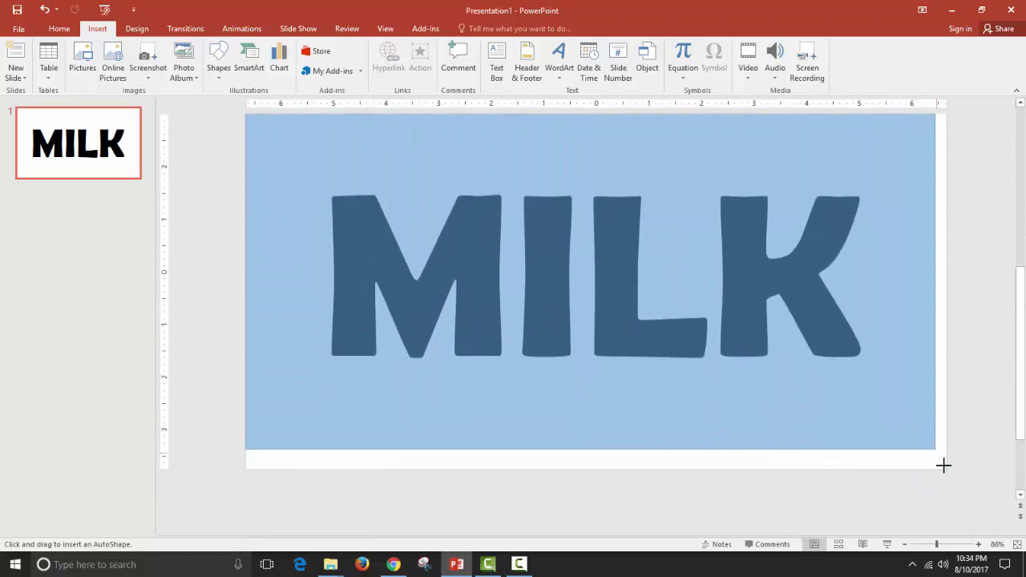
drag(927, 522, 944, 466)
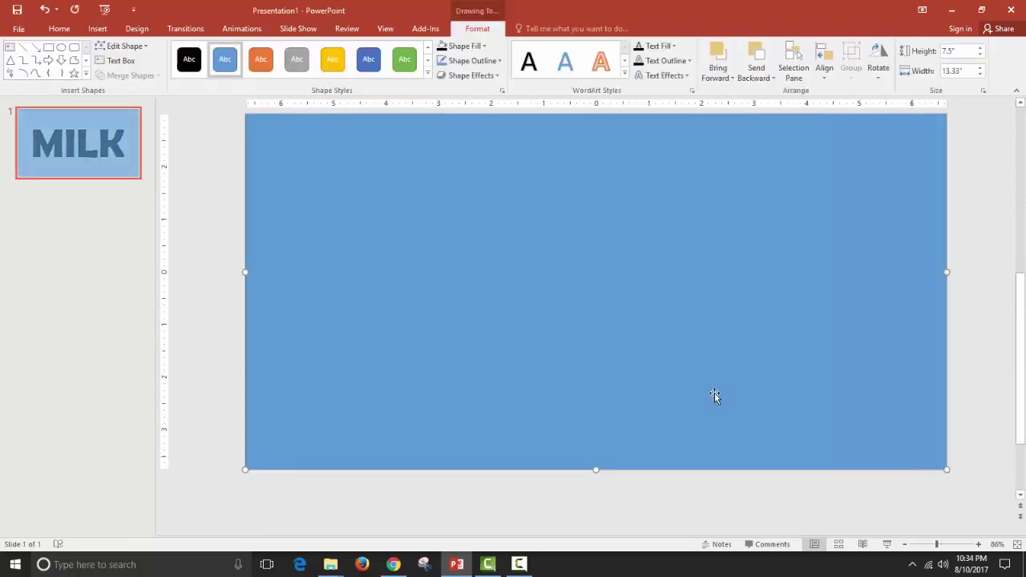
Send the rectangle to the back and add the MILK text box to the selection
right_click(650, 259)
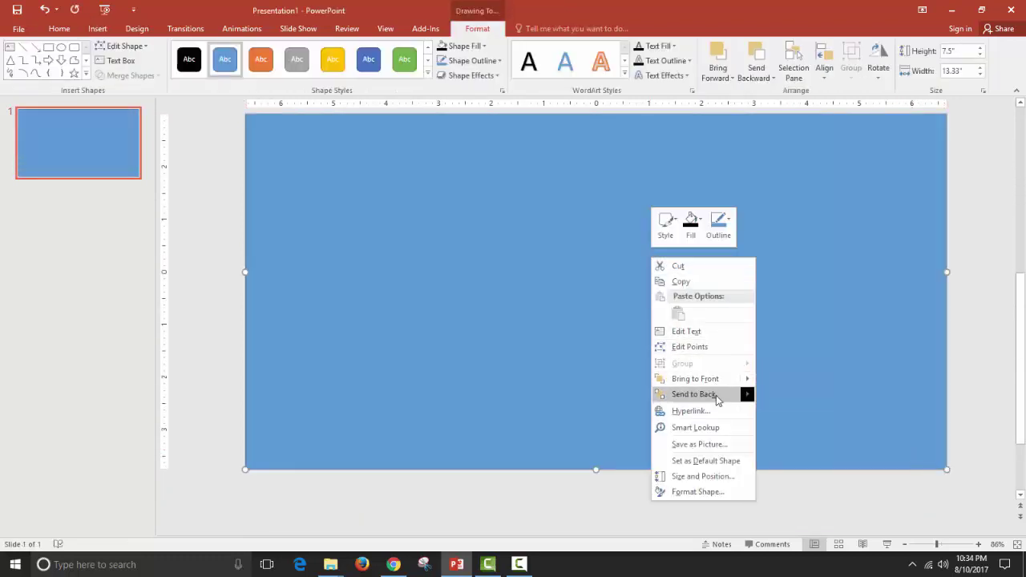
mouse_move(694, 394)
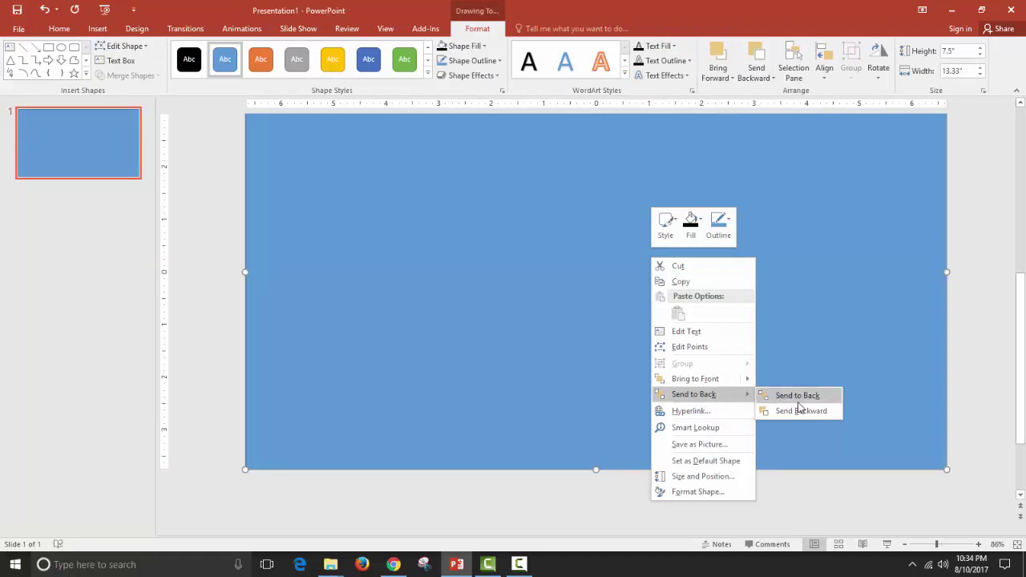
click(805, 399)
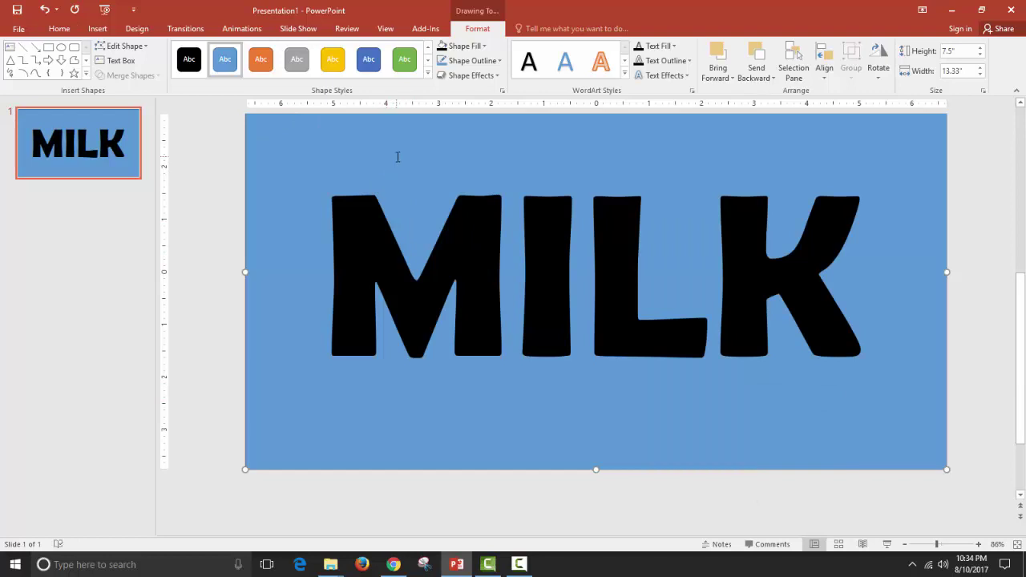
scroll(465, 165, up, 2)
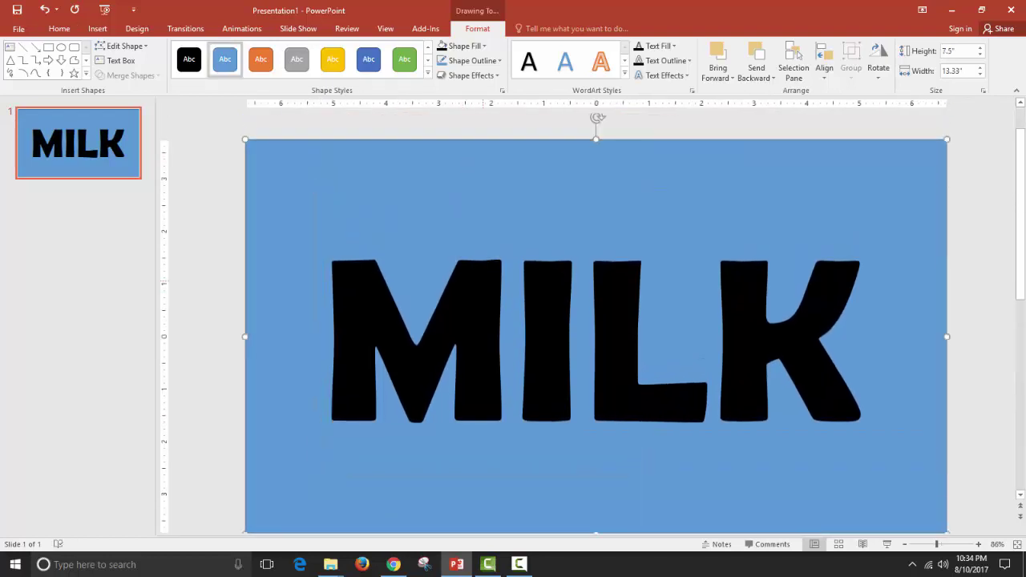
shift+click(466, 263)
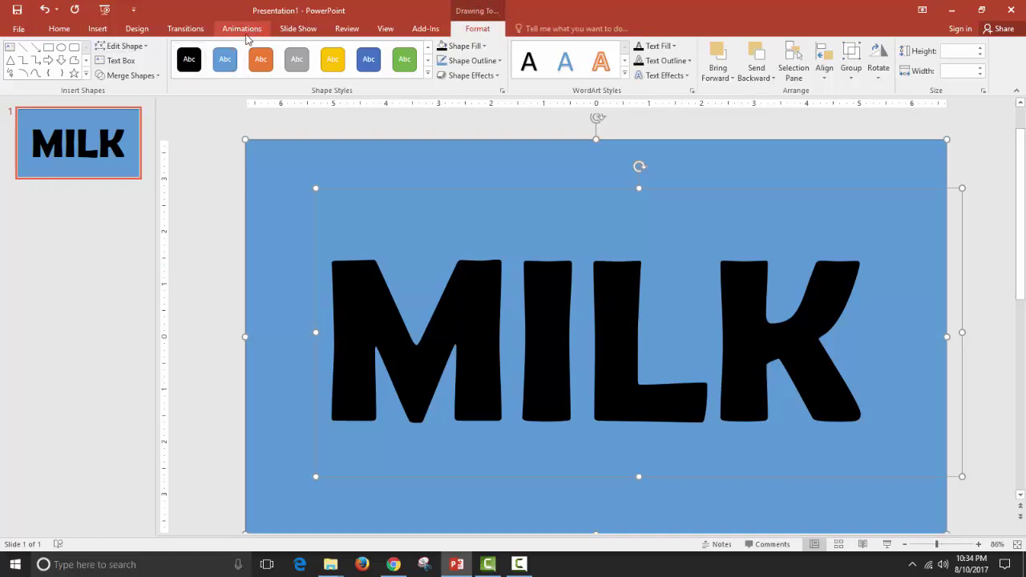
Use Merge Shapes > Combine to cut the MILK letters out of the blue panel
click(156, 77)
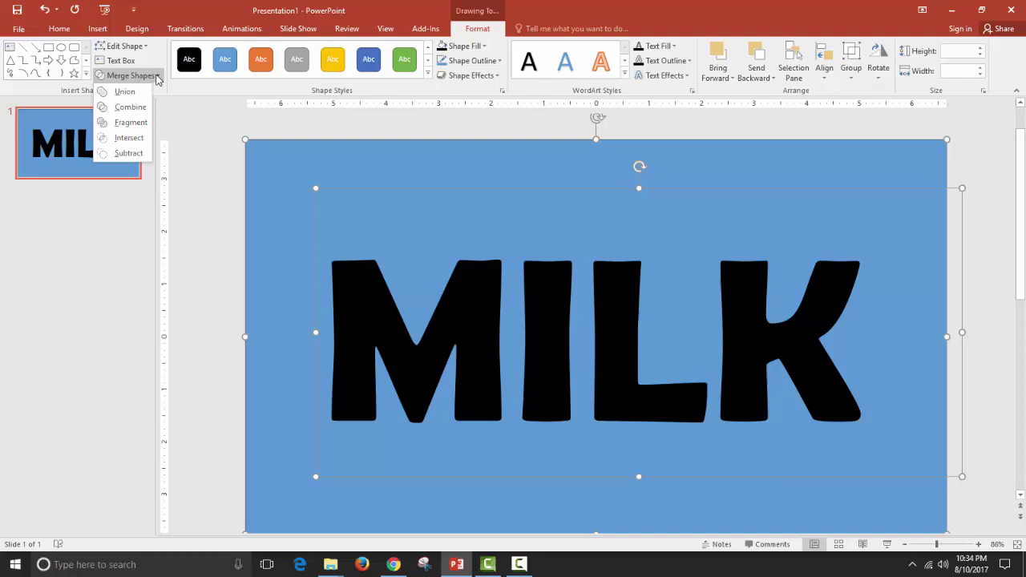
click(130, 106)
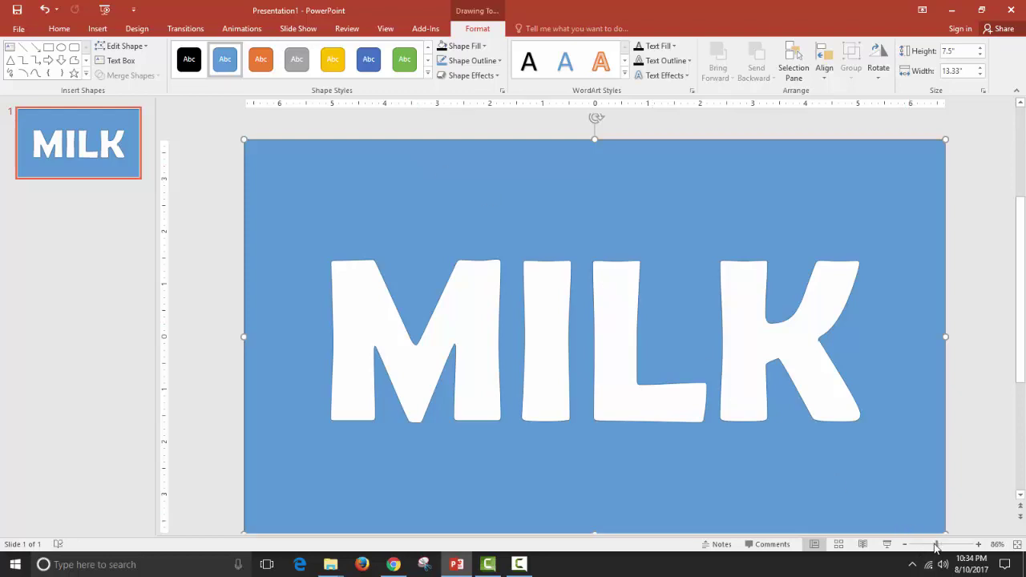
drag(935, 545, 932, 545)
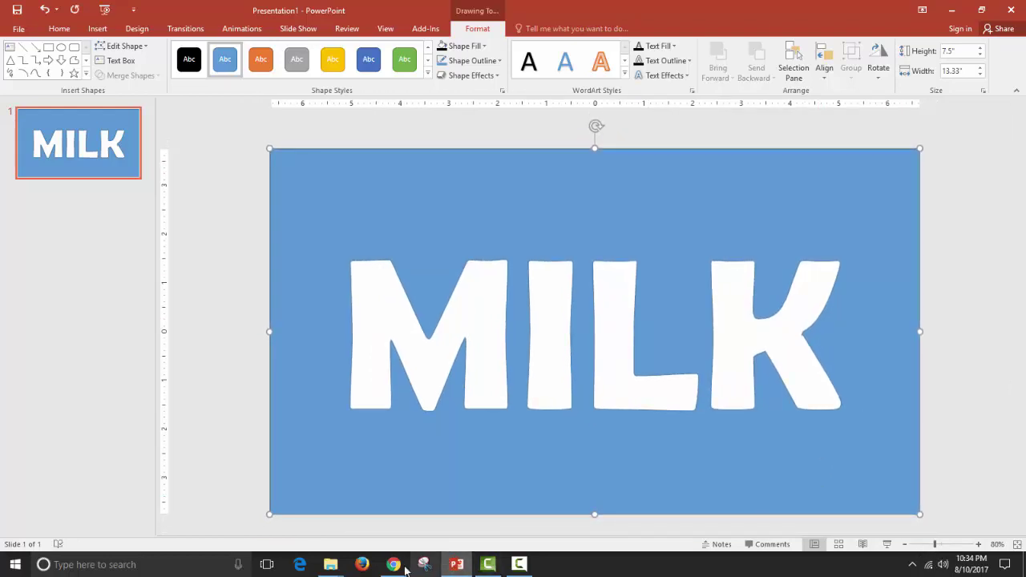
Drag the Milk video from File Explorer onto the slide, shrink it proportionally and centre it
click(322, 568)
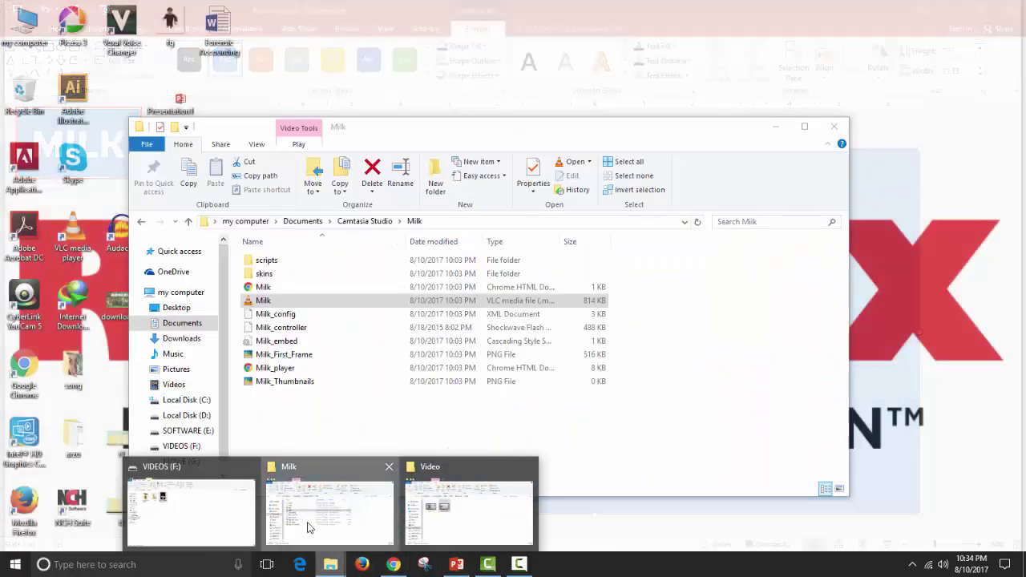
click(320, 521)
drag(264, 307, 501, 472)
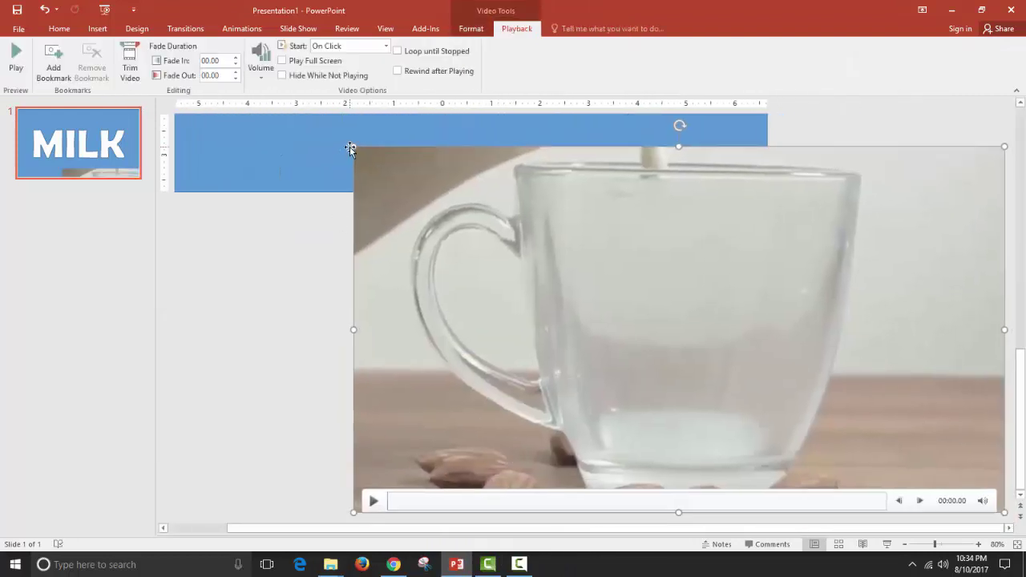
drag(350, 150, 507, 288)
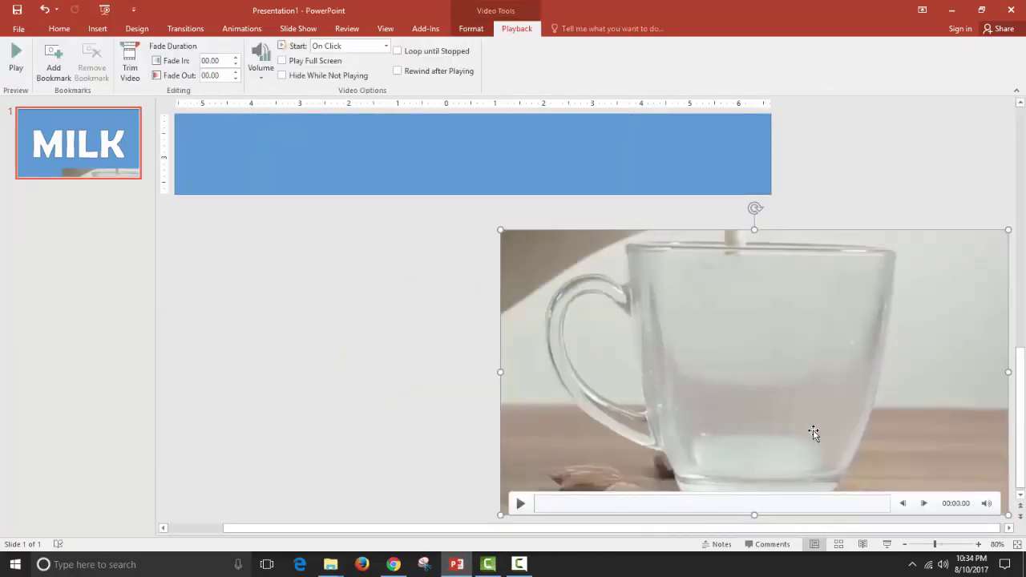
drag(814, 433, 741, 321)
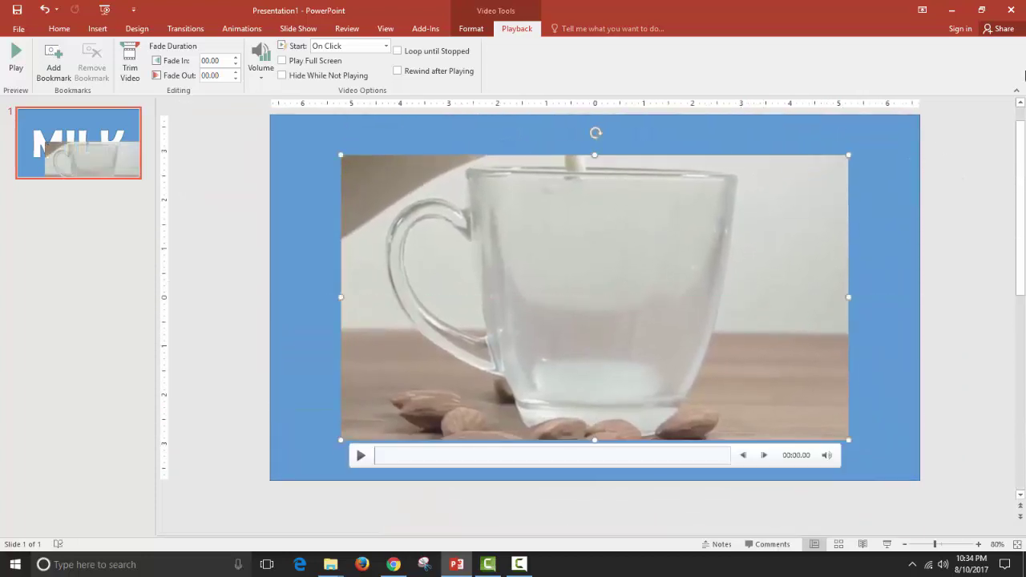
Crop the video's right, left and bottom edges to 5.58" by 5.51" around the glass
click(475, 32)
click(871, 64)
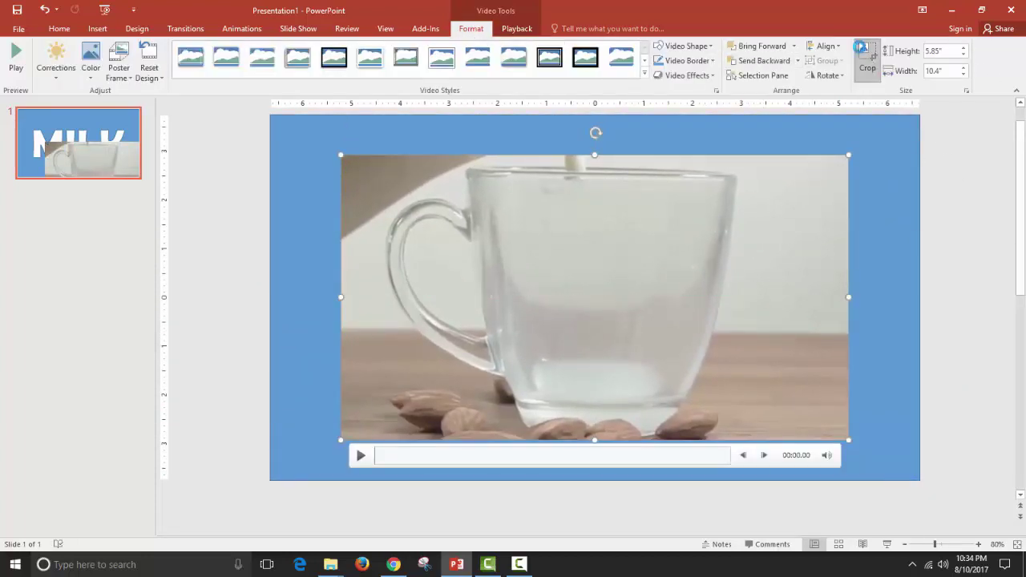
mouse_move(844, 154)
mouse_down()
mouse_move(800, 152)
mouse_move(829, 188)
mouse_up()
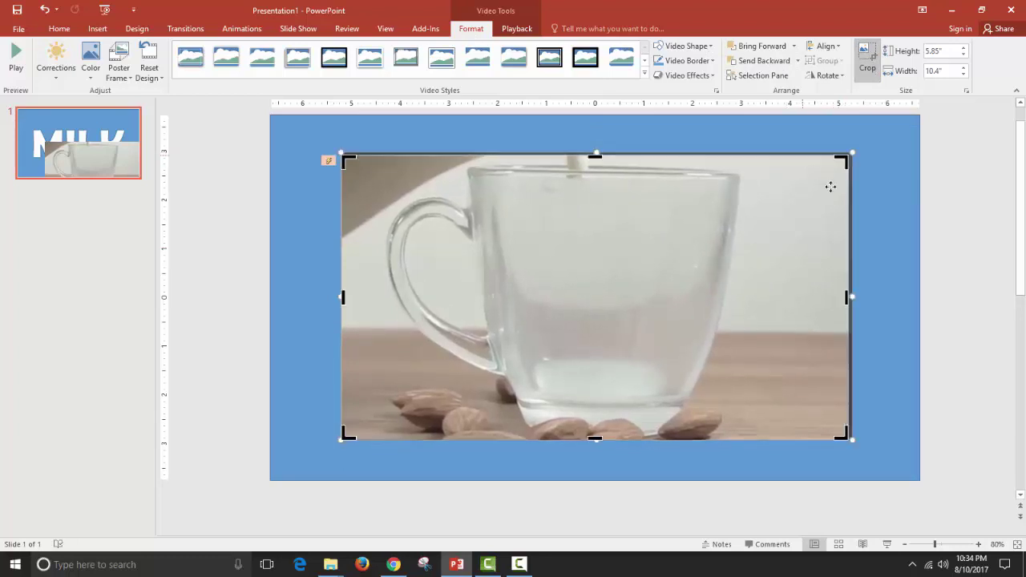
drag(845, 297, 740, 293)
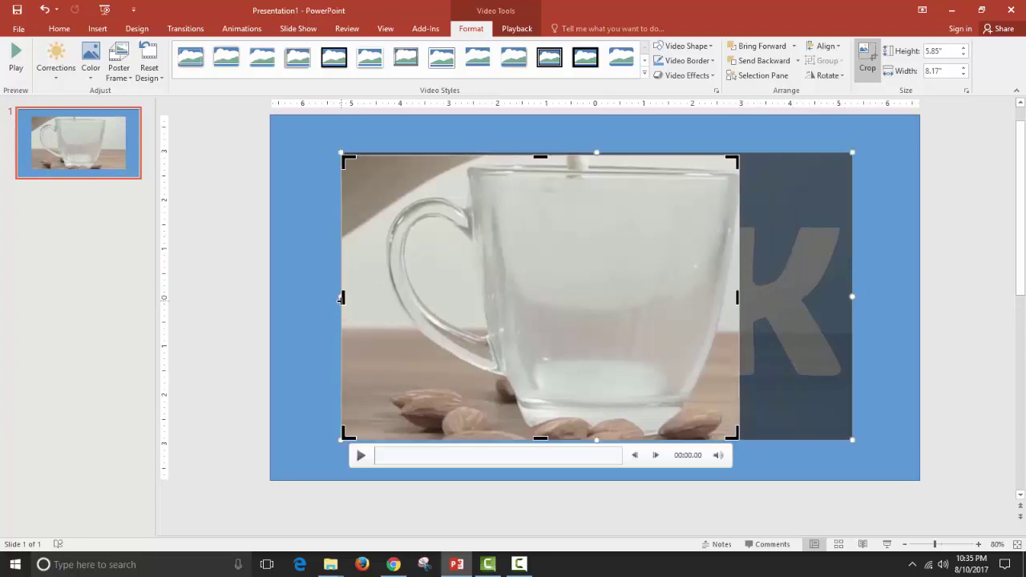
drag(340, 298, 471, 297)
drag(604, 438, 605, 428)
click(868, 60)
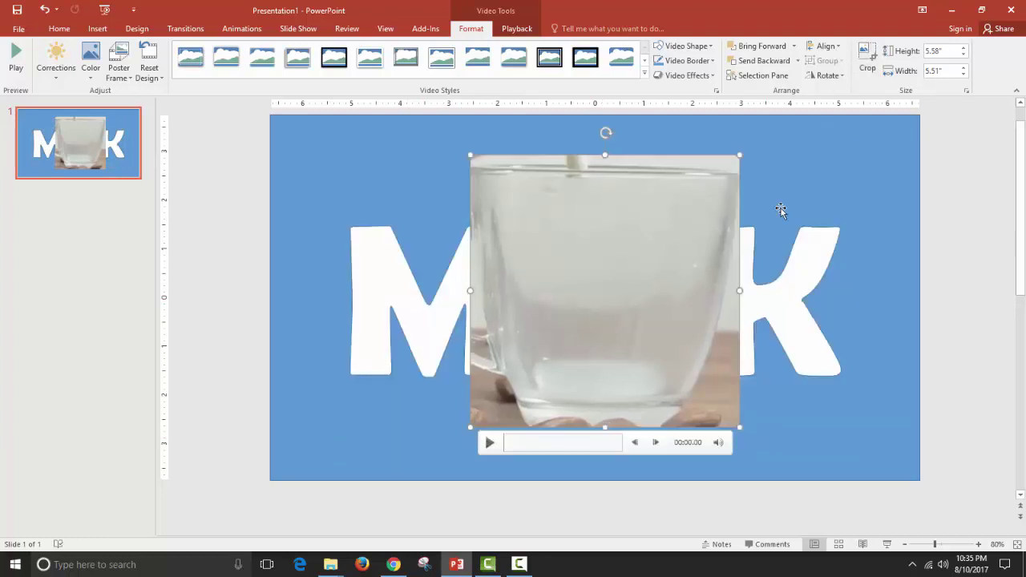
Send the video behind the blue panel and stretch it to 12.99" wide across MILK
right_click(626, 252)
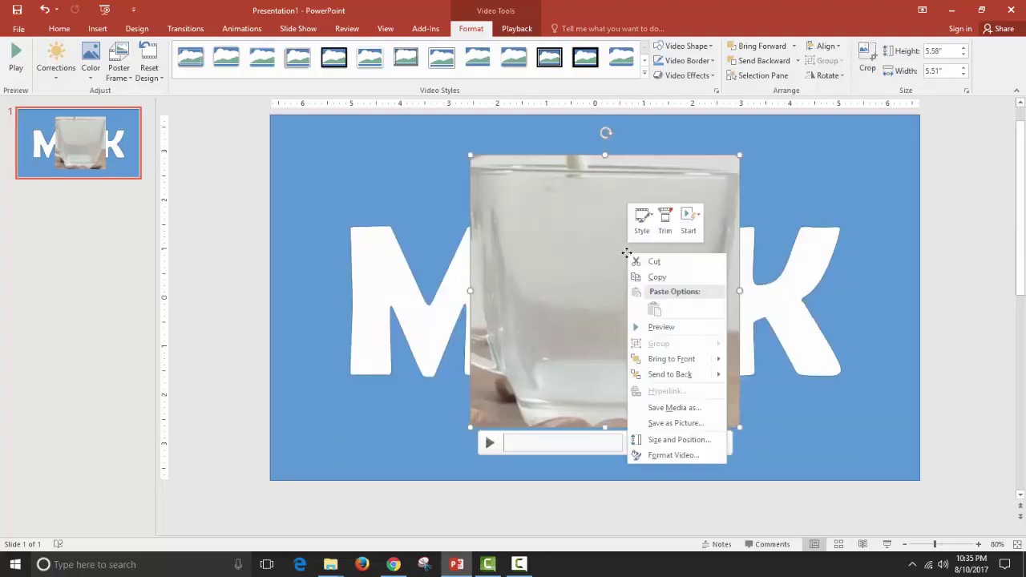
click(680, 375)
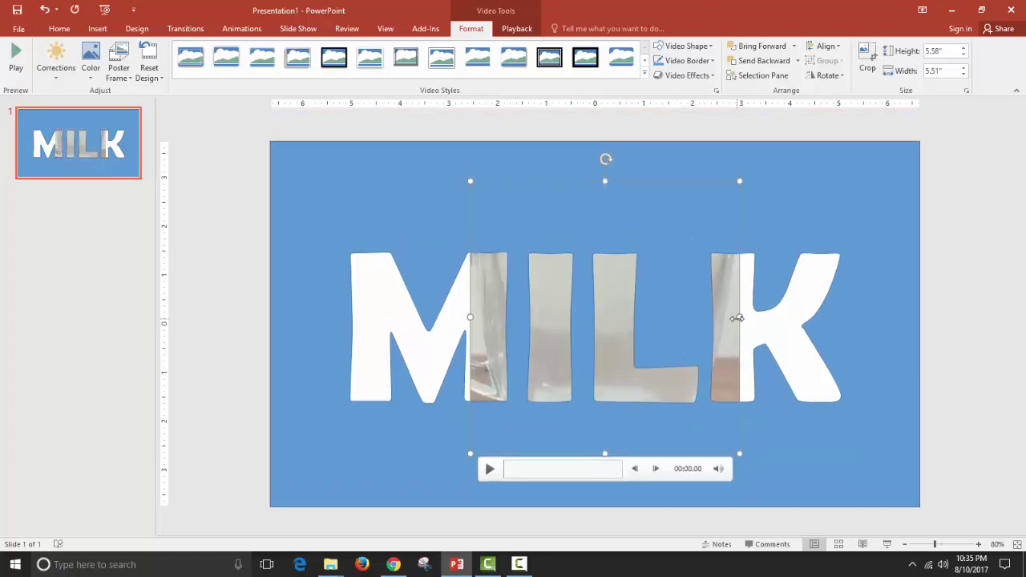
drag(737, 318, 920, 317)
drag(469, 319, 264, 293)
drag(597, 310, 591, 314)
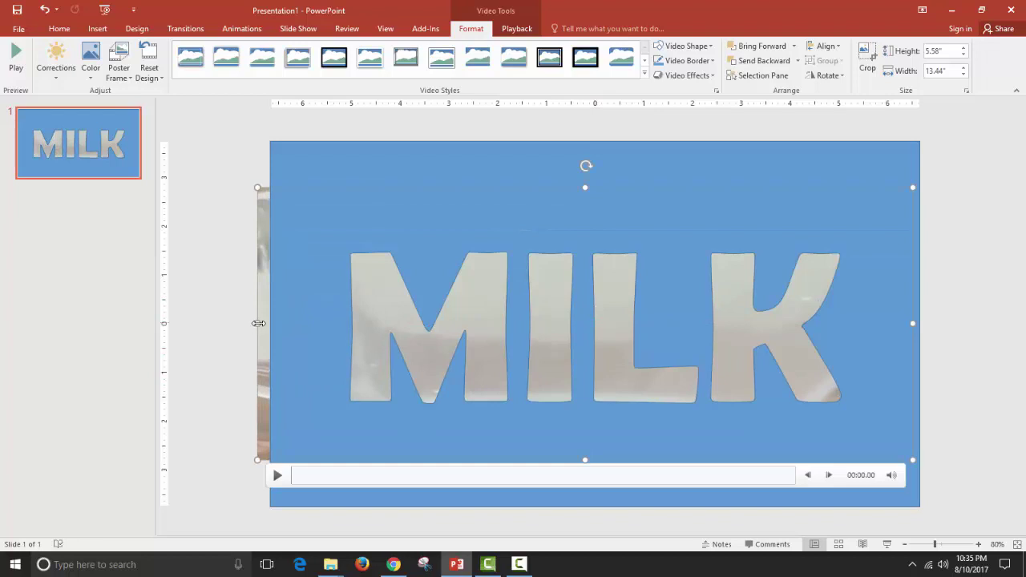
drag(267, 324, 284, 328)
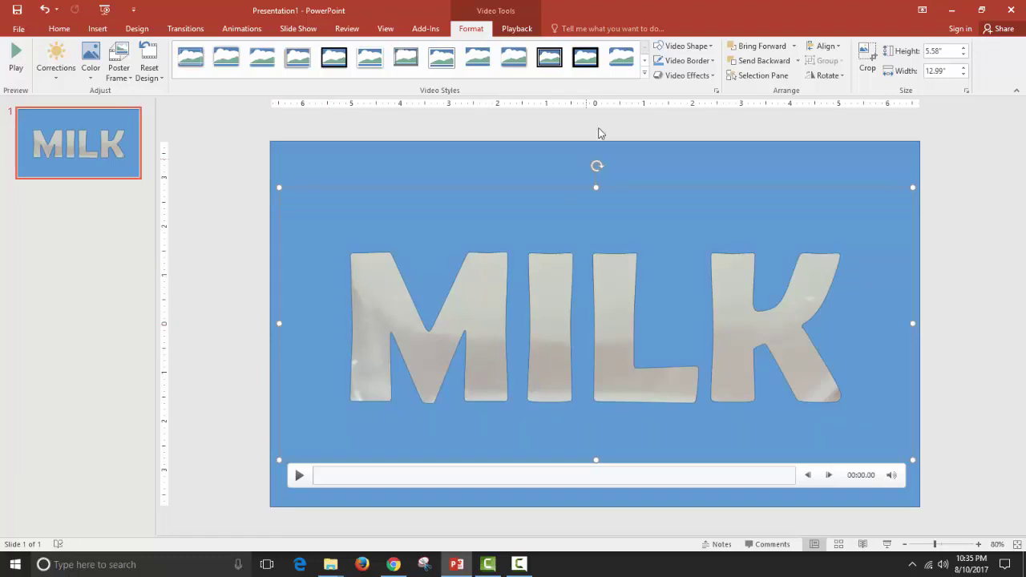
Set the video to loop until stopped and start automatically
click(509, 30)
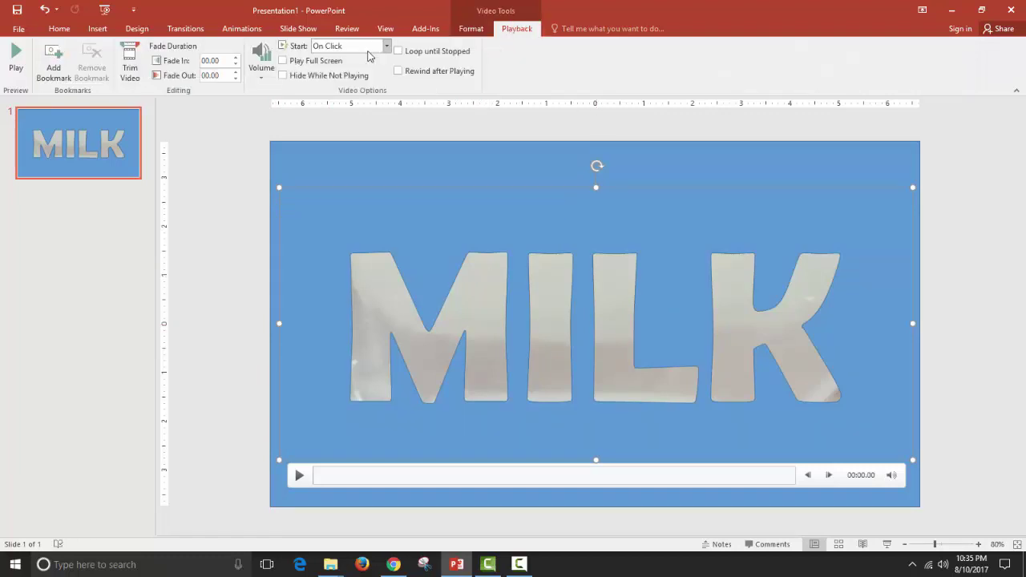
click(397, 51)
click(385, 46)
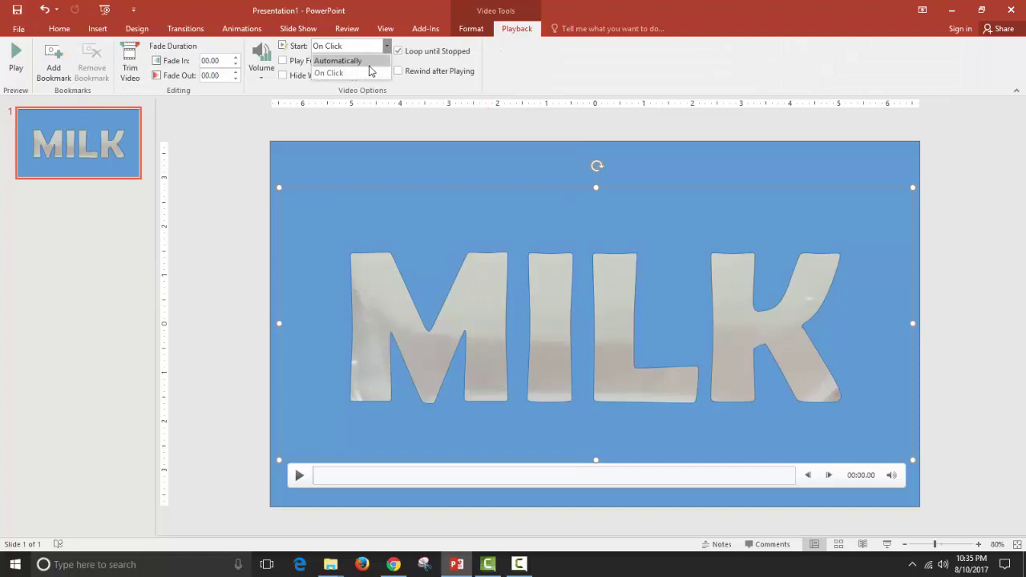
click(371, 72)
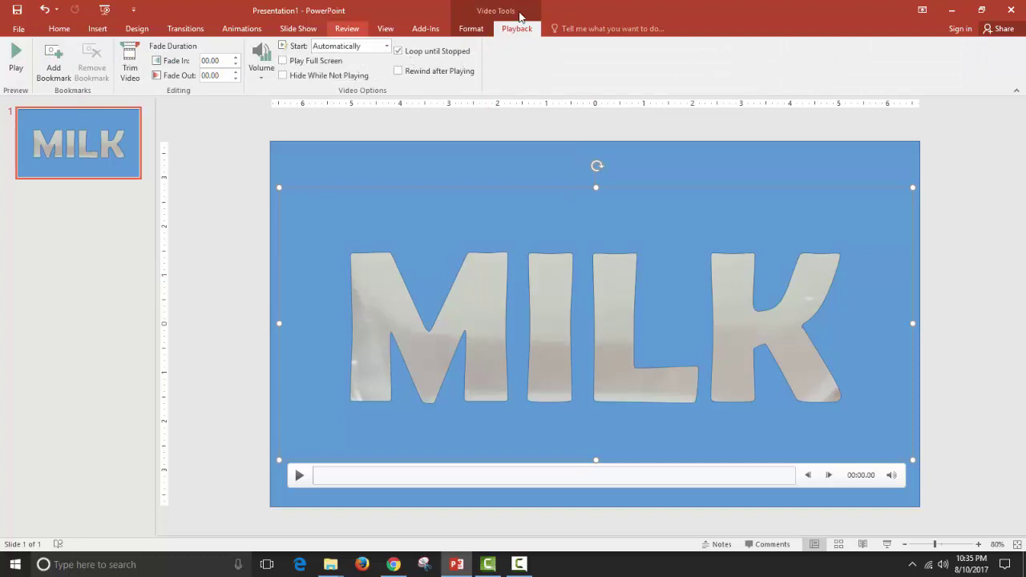
Make the slide advance automatically after 00:10.00
click(181, 29)
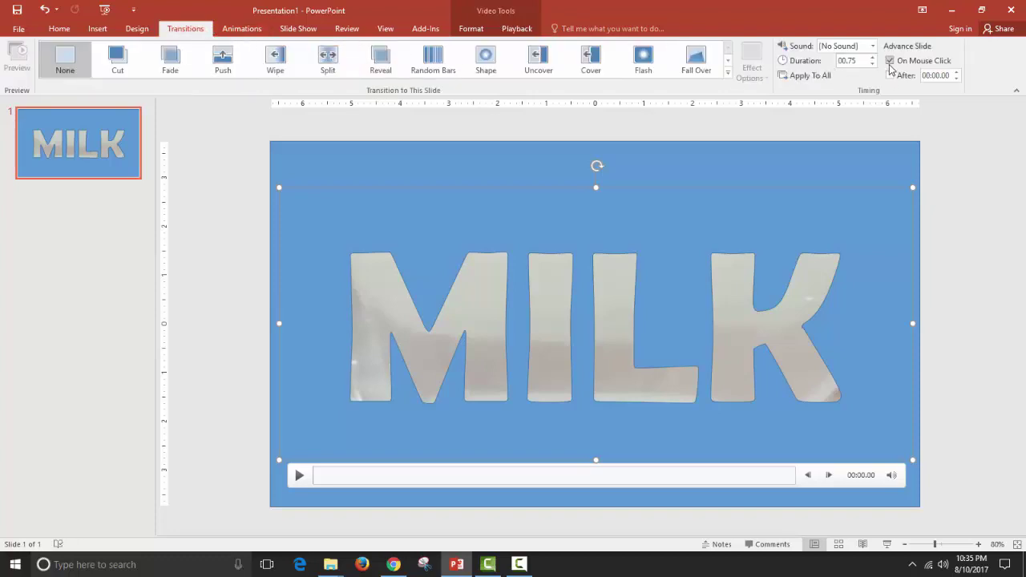
click(940, 75)
click(942, 76)
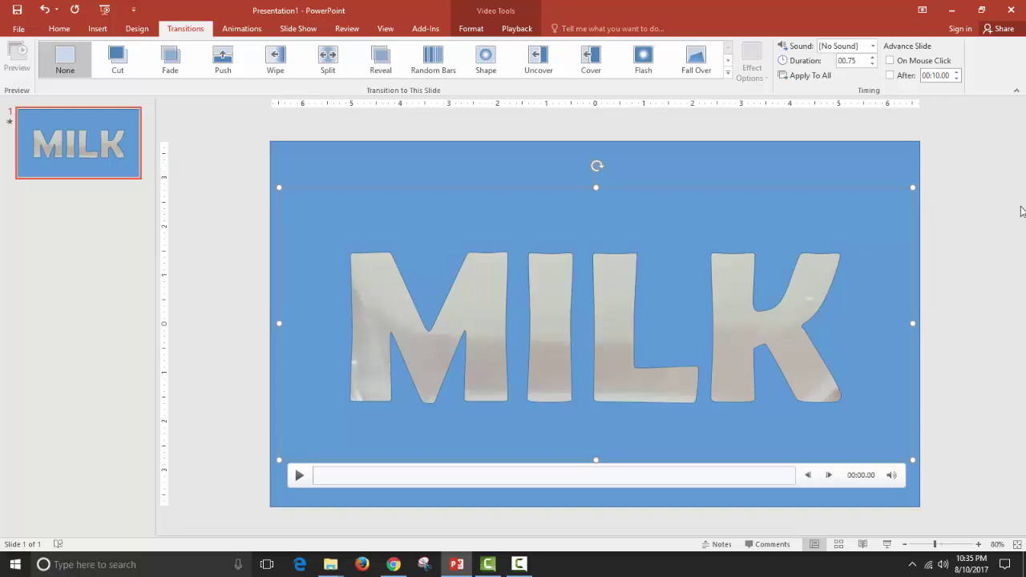
Start the slide show from the MILK slide to watch the milk pour through the letters
click(887, 544)
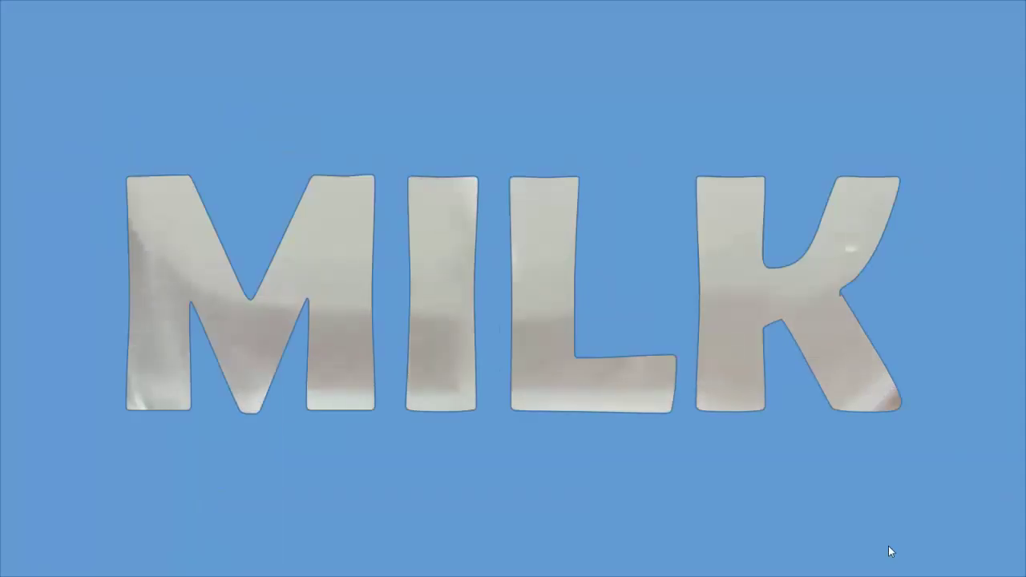